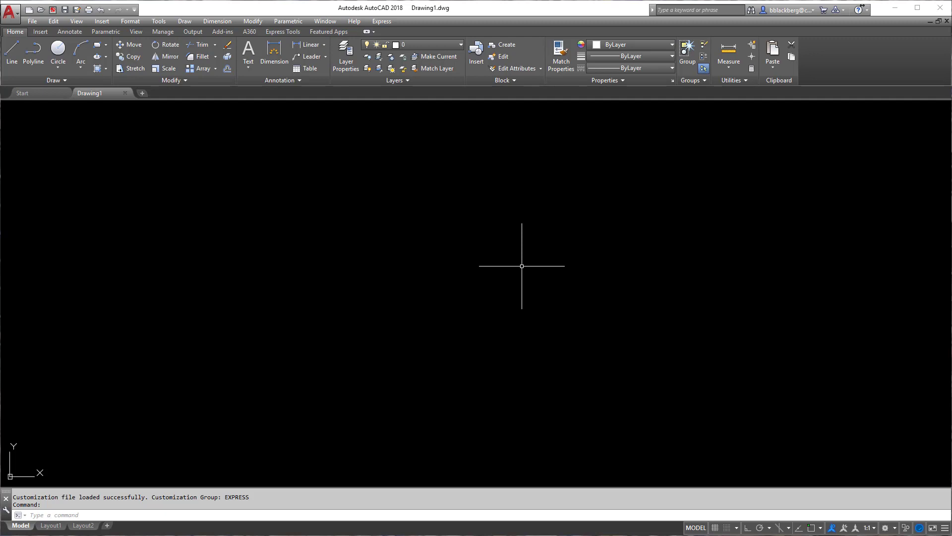
# Run CUI to open the Customize User Interface dialog with the ACAD command list
pyautogui.write('CUI')
pyautogui.press('Return')
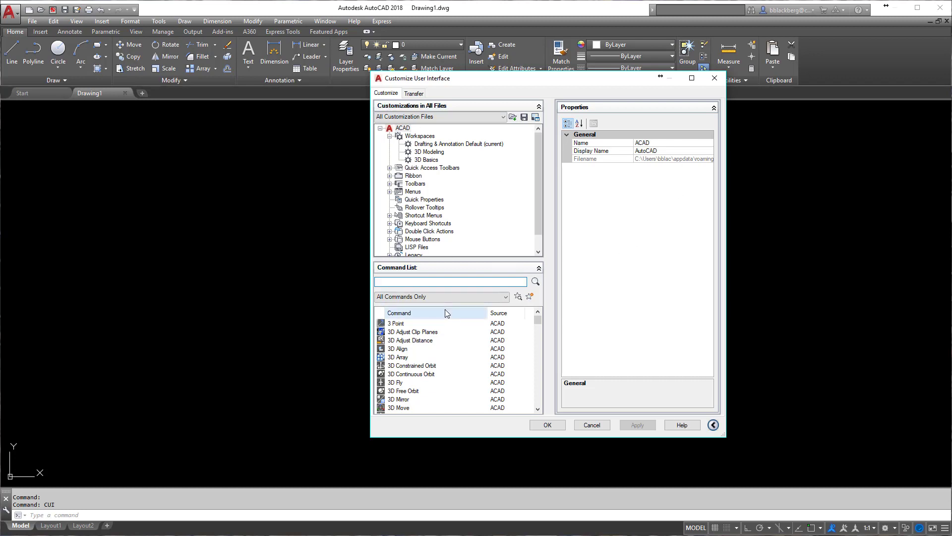
# Add a new command to the Command List and name it AIMCAD-SAVE
pyautogui.doubleClick(420, 331)
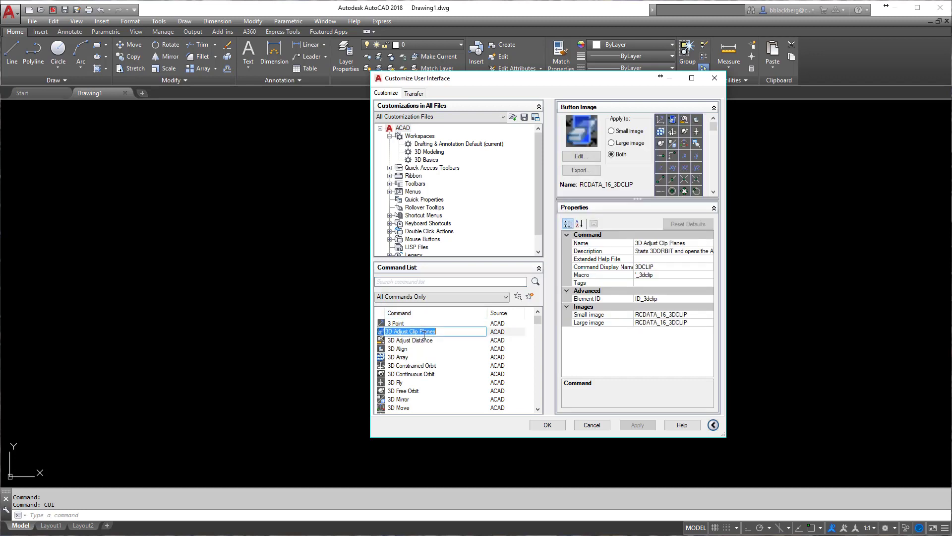
pyautogui.press('Return')
pyautogui.rightClick(416, 333)
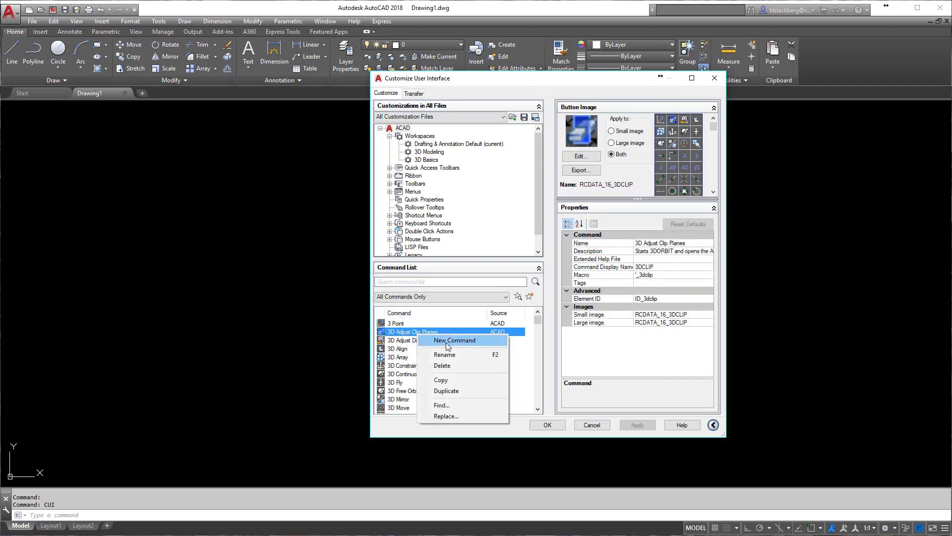
pyautogui.click(448, 341)
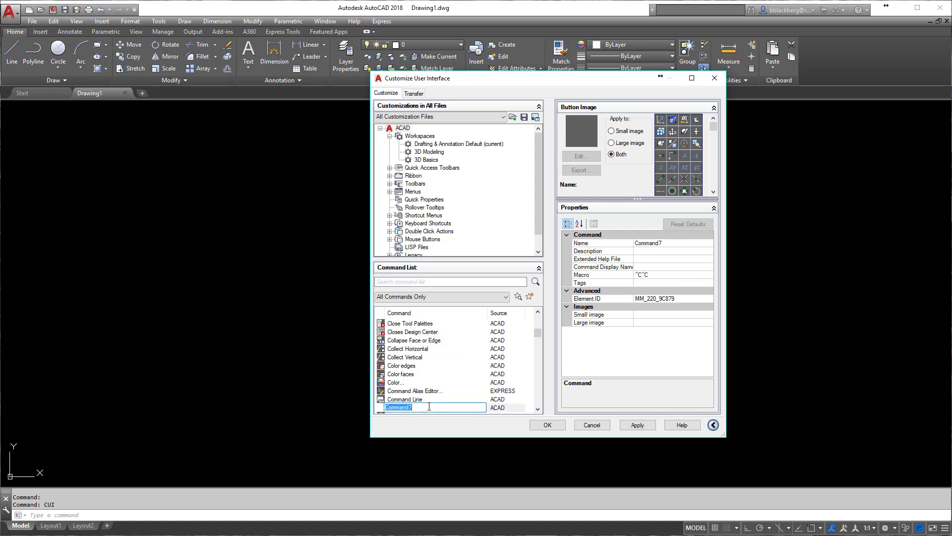
pyautogui.write('AIMCAD')
pyautogui.write('-SAve')
pyautogui.write('ve')
pyautogui.write('E')
pyautogui.press('Return')
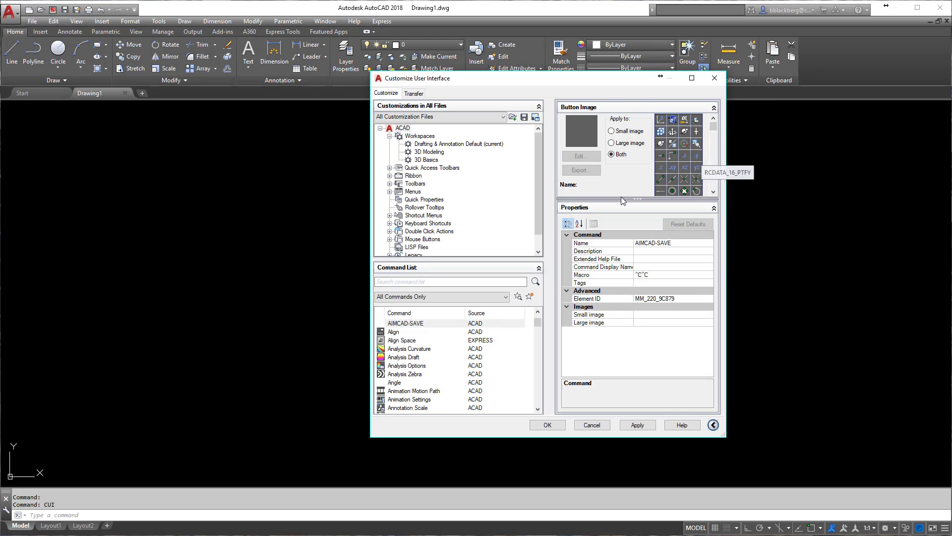
# Start from the RCDATA_16_FLY plus image and paint a red stroke in the Button Editor
pyautogui.click(697, 132)
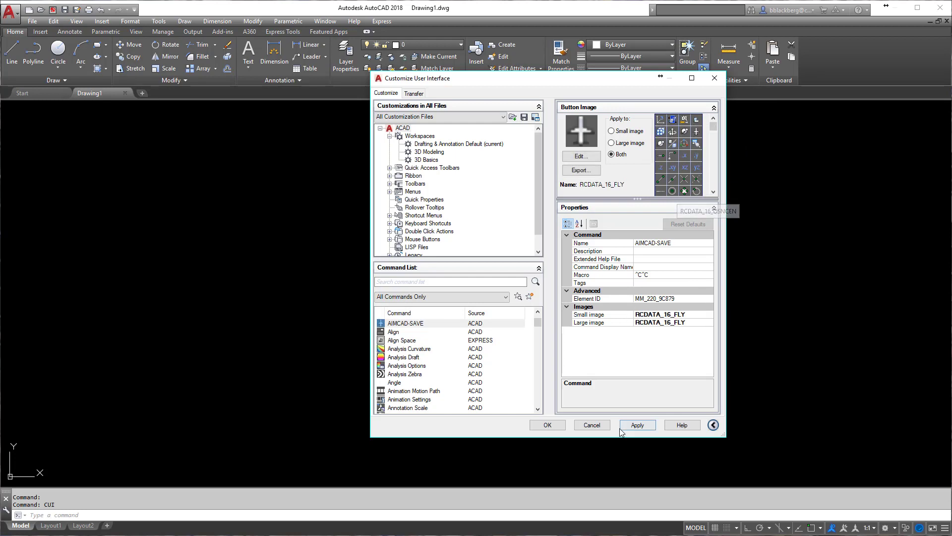
pyautogui.click(591, 160)
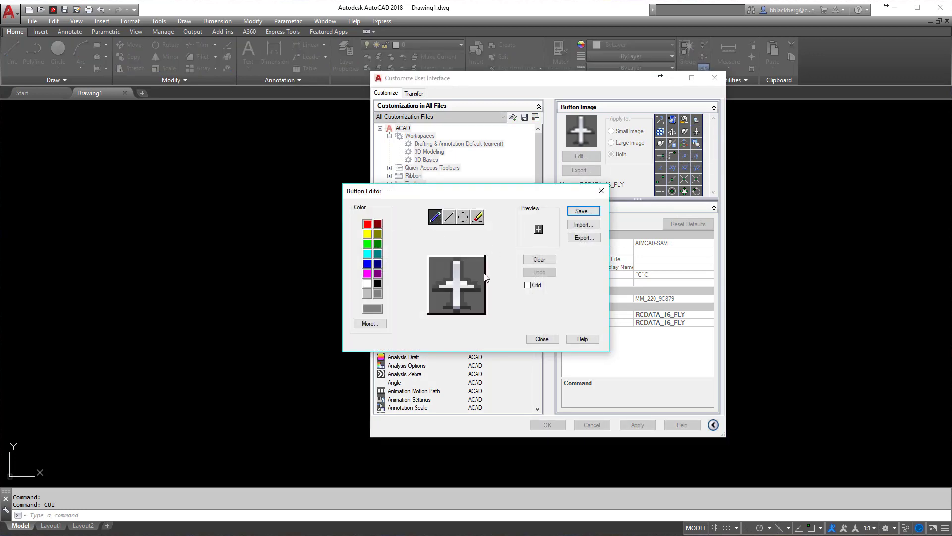
pyautogui.moveTo(456, 262)
pyautogui.mouseDown()
pyautogui.moveTo(456, 292)
pyautogui.moveTo(459, 263)
pyautogui.moveTo(459, 283)
pyautogui.moveTo(450, 282)
pyautogui.moveTo(484, 287)
pyautogui.mouseUp()
# Save the edited button image as AIMCADSAVE and close the Button Editor
pyautogui.click(583, 212)
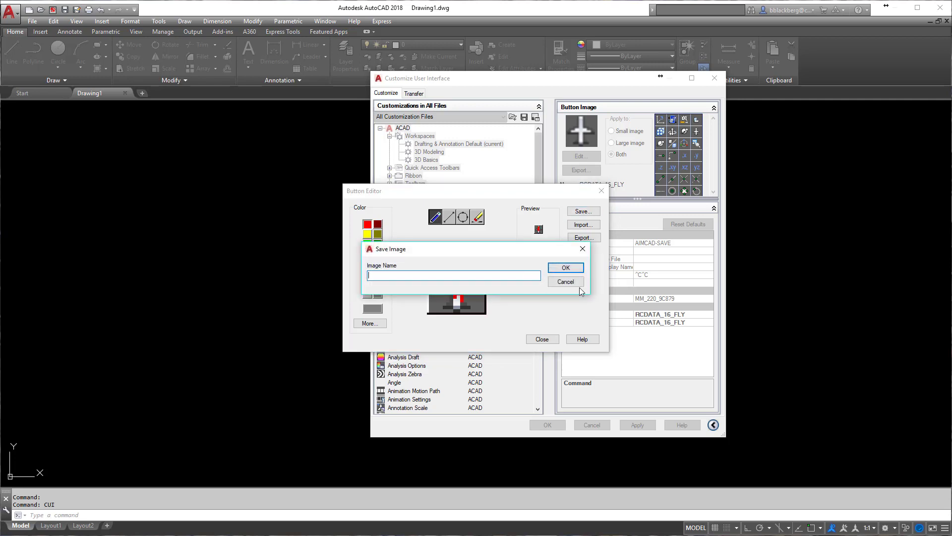
pyautogui.write('AIMCADSAVE')
pyautogui.click(564, 268)
pyautogui.click(542, 339)
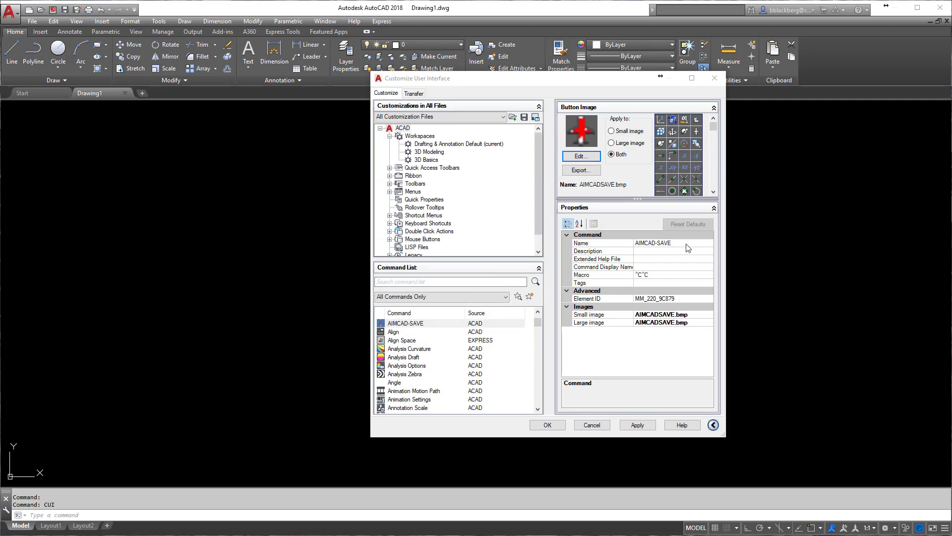
# Set the AIMCAD-SAVE macro to ^C^C_AUDIT;Y;QSAVE; and apply the change
pyautogui.click(671, 274)
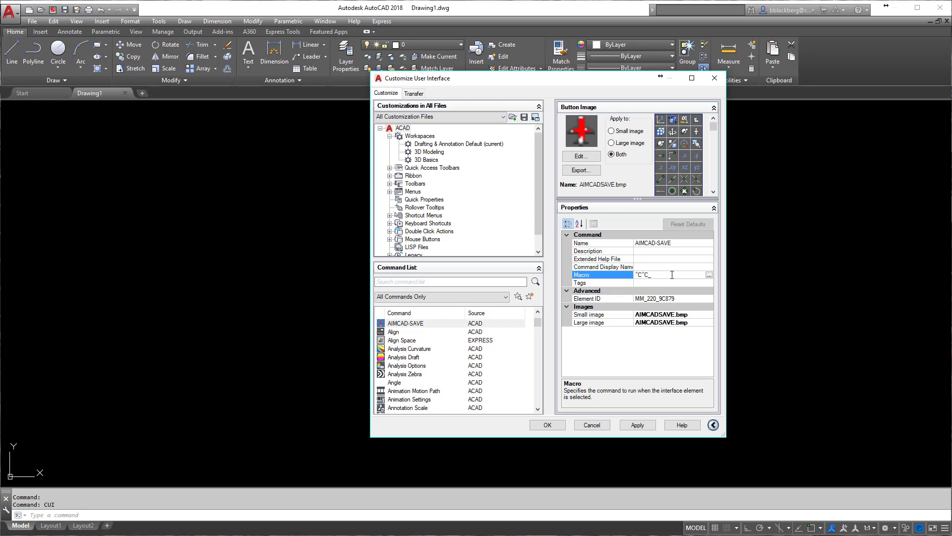
pyautogui.write('UDIT;')
pyautogui.write('Y;QSAVE;')
pyautogui.click(640, 425)
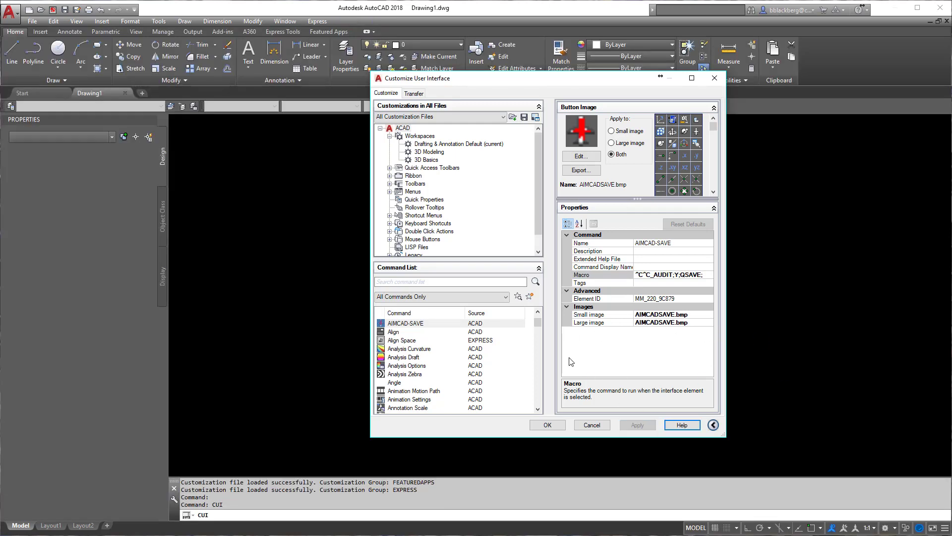
pyautogui.click(650, 366)
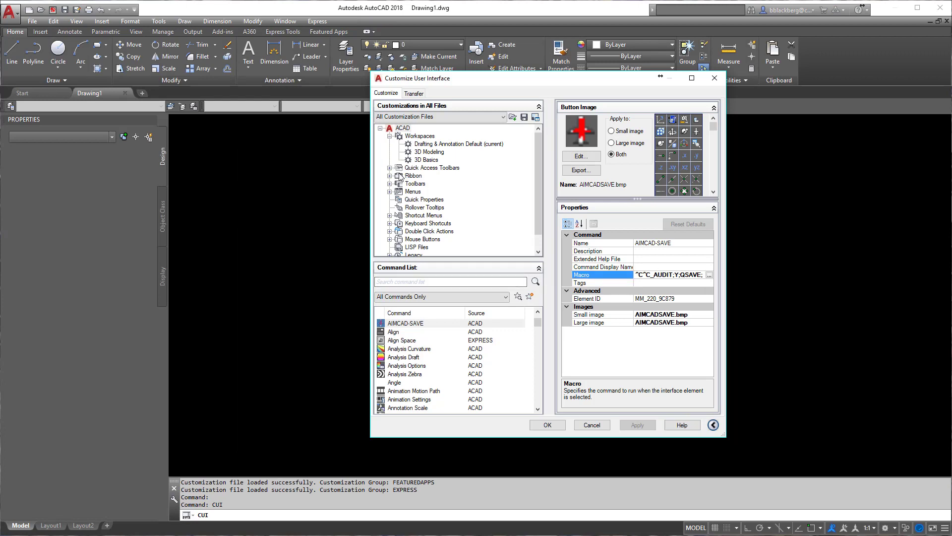
# Expand and select Quick Access Toolbar 1, checking its existing Super Save entry
pyautogui.click(389, 168)
pyautogui.click(399, 176)
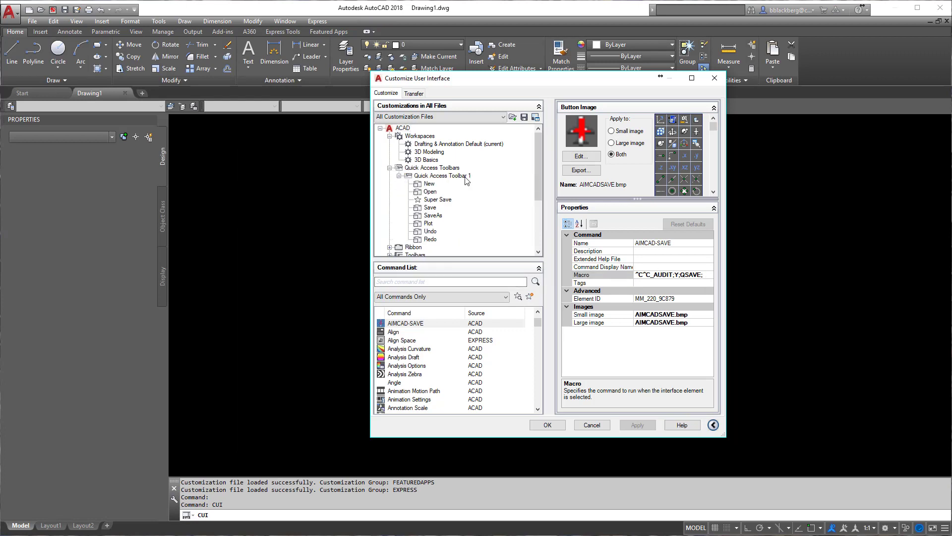
pyautogui.click(465, 177)
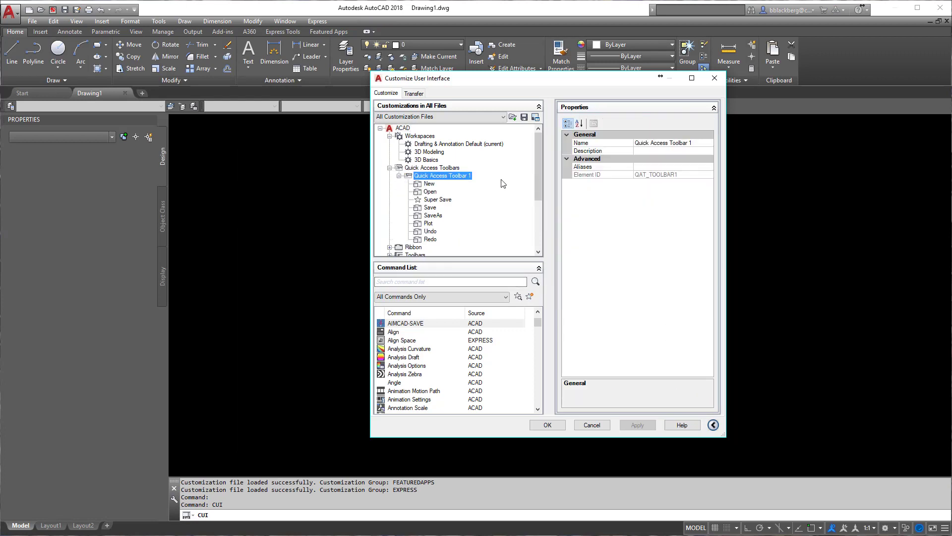
pyautogui.click(433, 200)
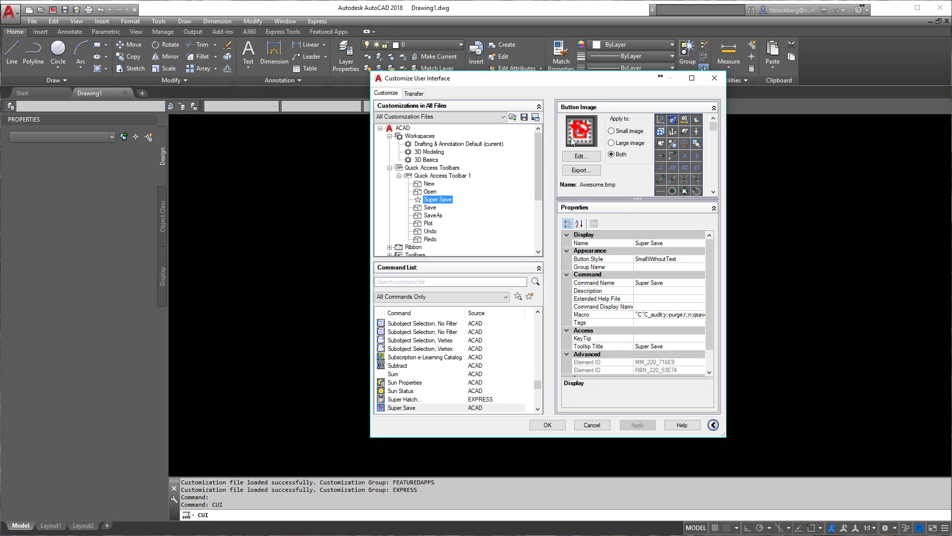
# Search AIMCAD, place AIMCAD-SAVE under Redo on the toolbar, then apply and confirm with OK
pyautogui.click(462, 284)
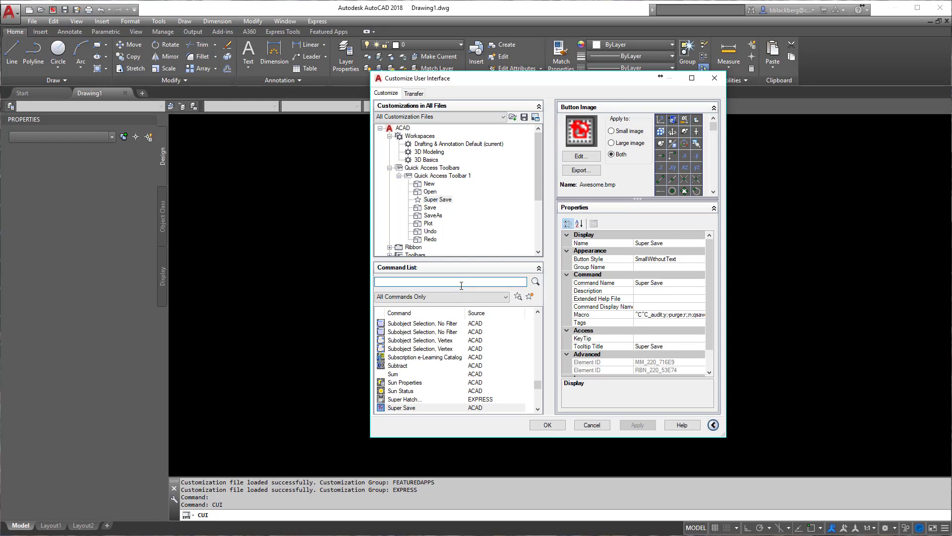
pyautogui.write('AIMCAD')
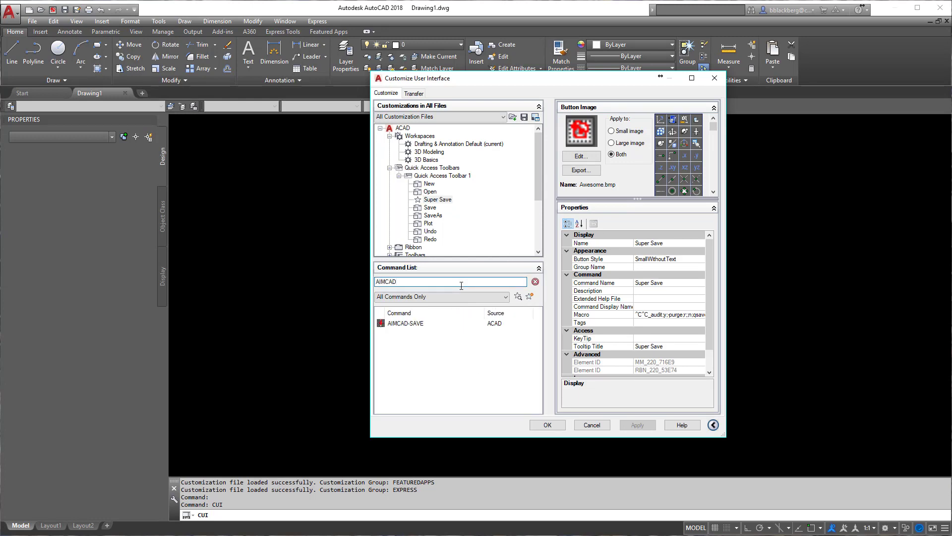
pyautogui.click(404, 325)
pyautogui.moveTo(405, 329); pyautogui.dragTo(446, 162)
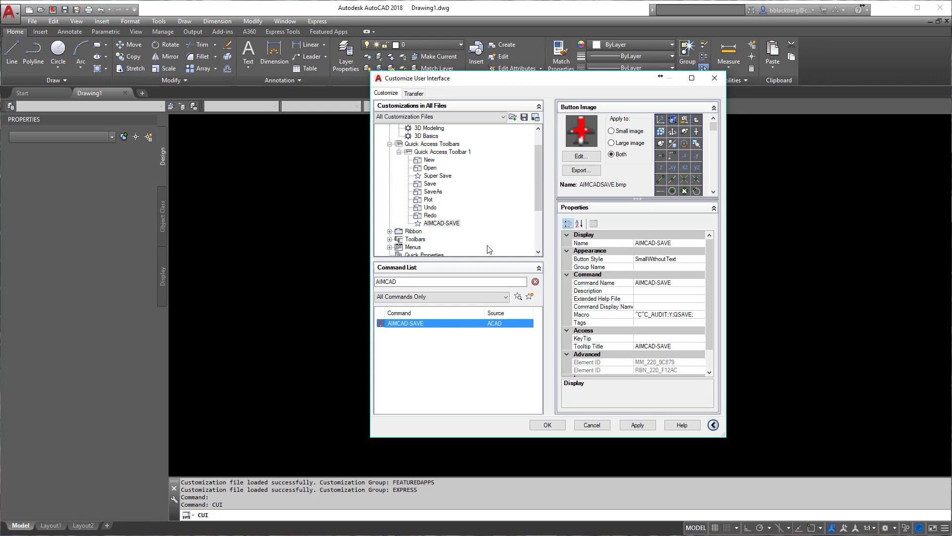
pyautogui.click(643, 427)
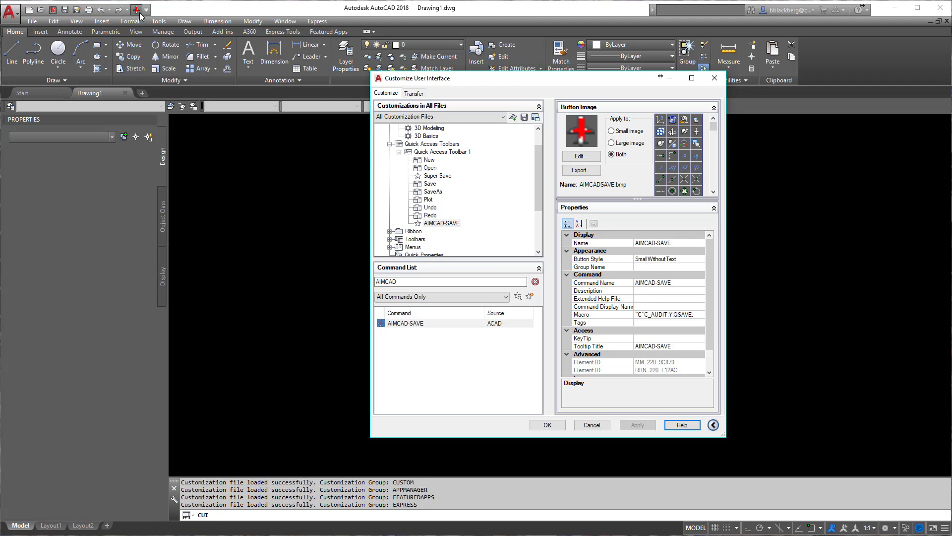
pyautogui.click(548, 425)
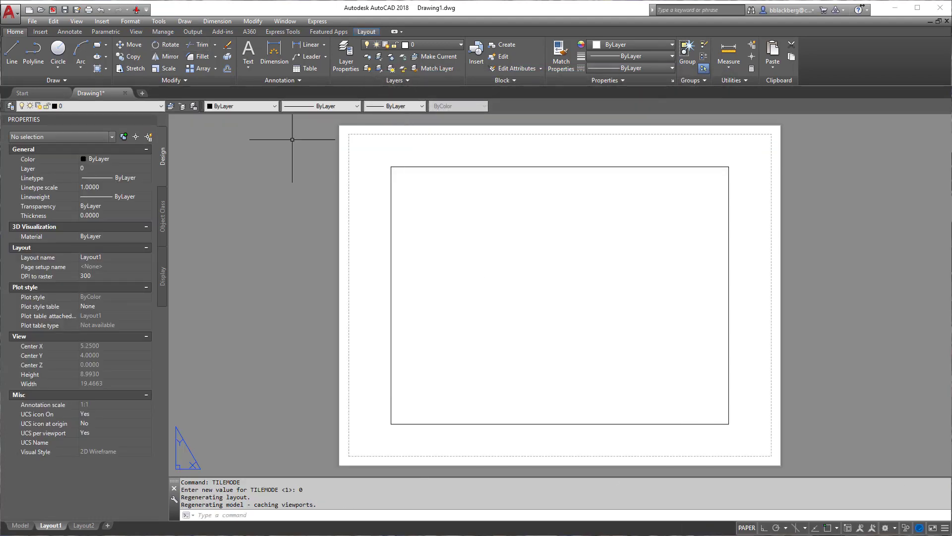
# Test AIMCAD-SAVE from the toolbar, cancel Save As, and review the audit output in F2 history
pyautogui.click(135, 13)
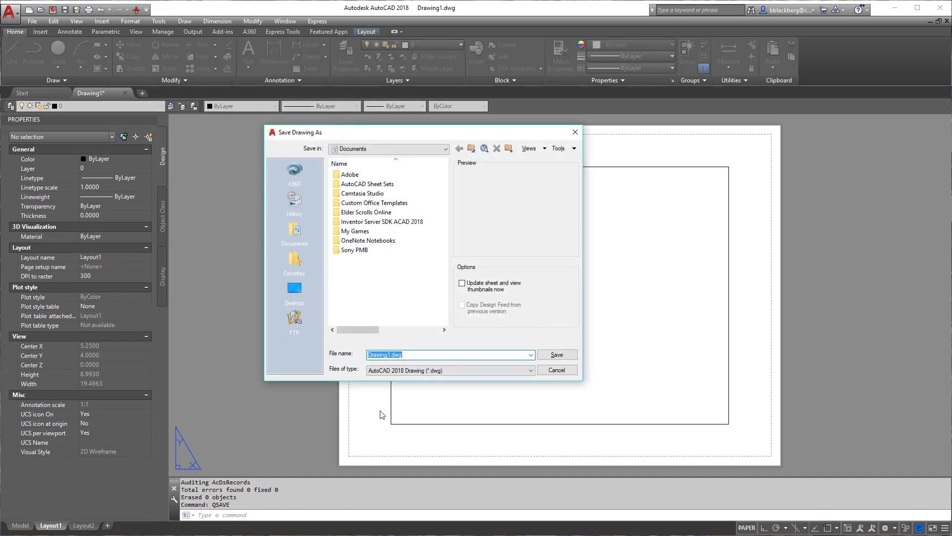
pyautogui.click(574, 374)
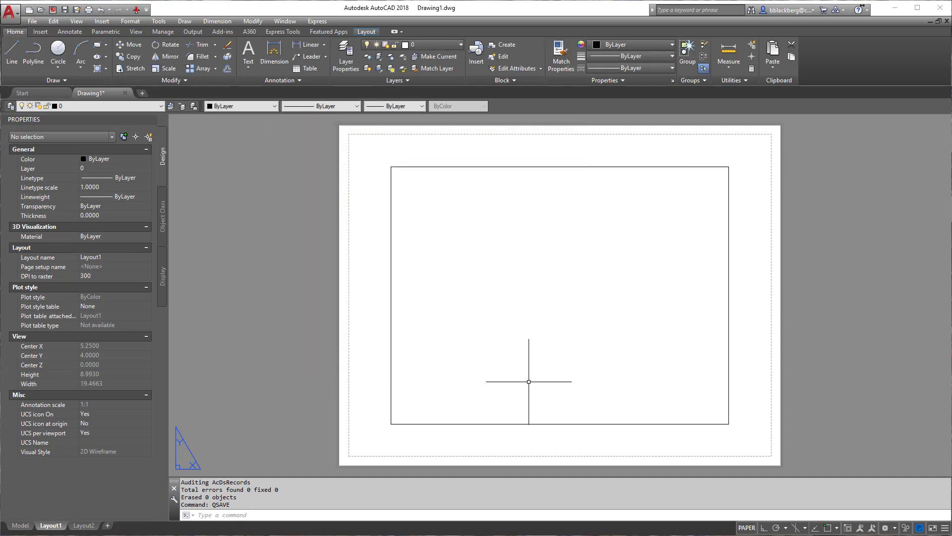
pyautogui.press('F2')
pyautogui.scroll(3, 509, 231)
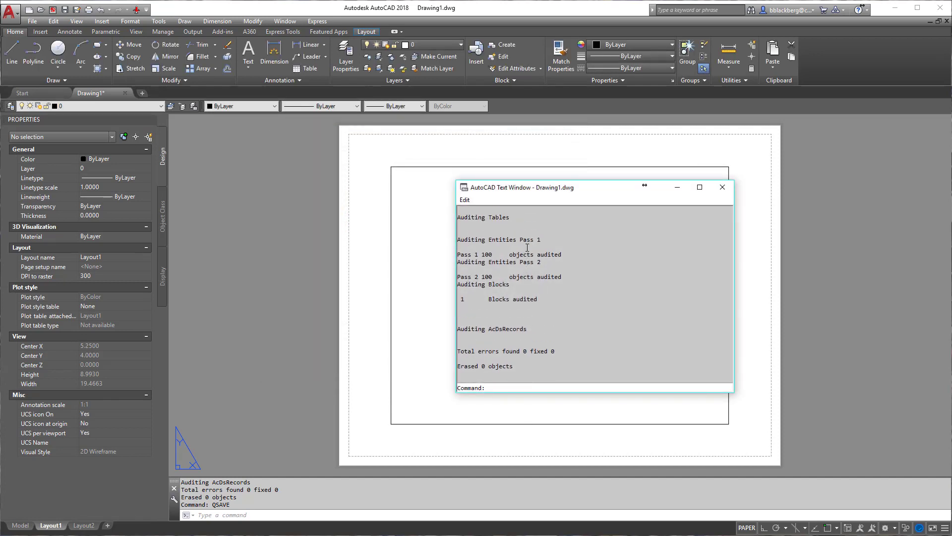
pyautogui.scroll(2, 508, 231)
pyautogui.scroll(-2, 510, 226)
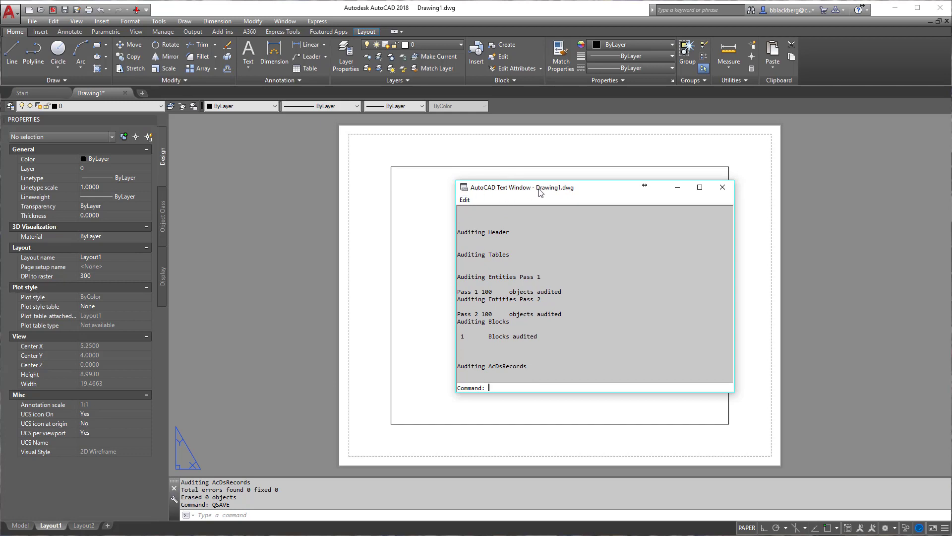
pyautogui.scroll(-4, 546, 236)
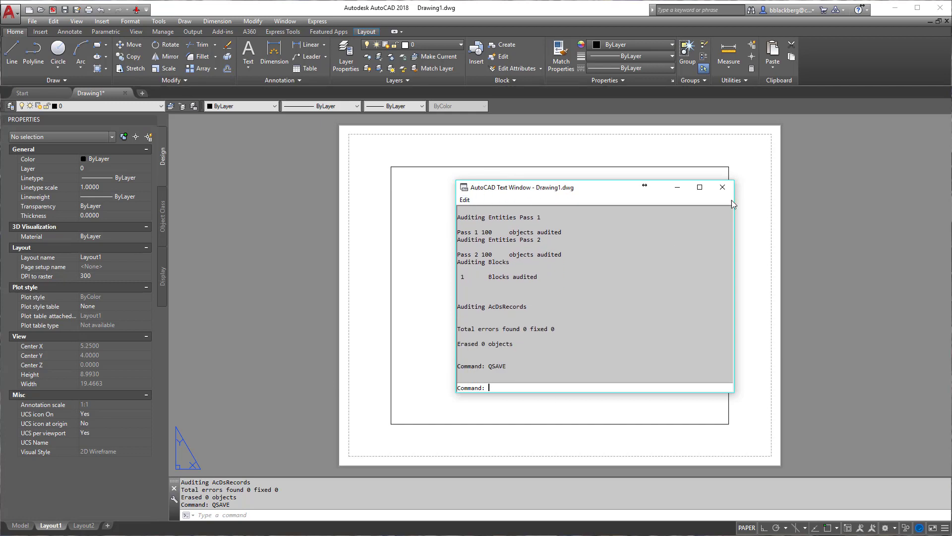
# Close the text window and reopen the Customize User Interface editor with CUI
pyautogui.click(723, 187)
pyautogui.write('cui')
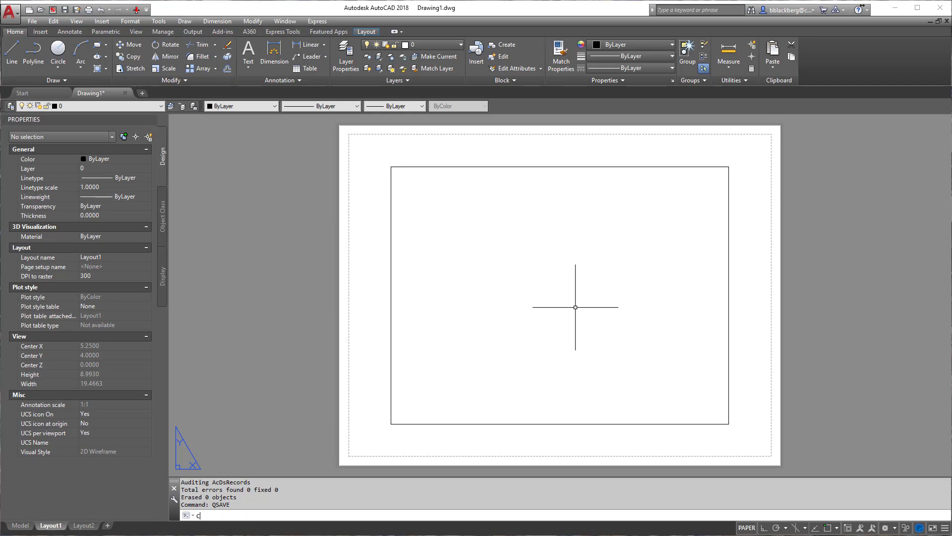
pyautogui.press('Return')
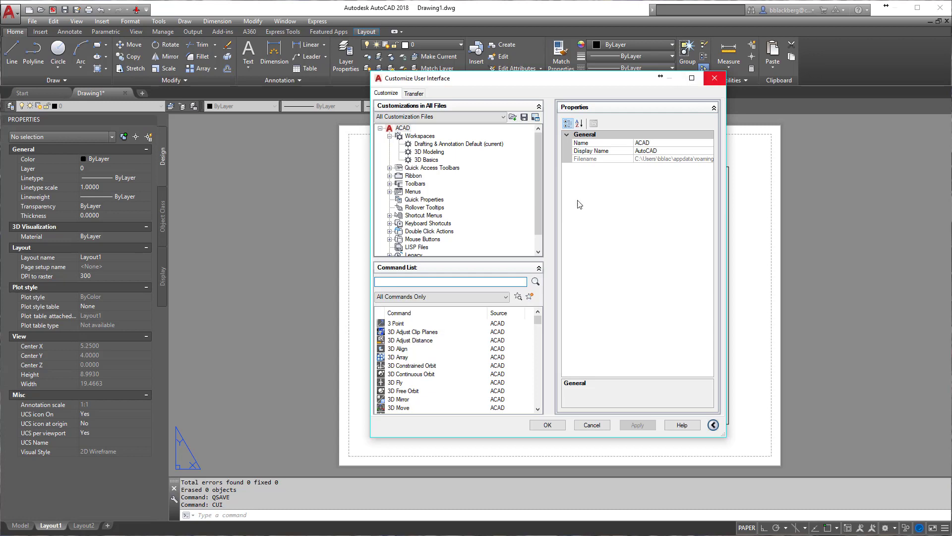
# Search SUPER, widen the dialog to read Super Save's audit, purge and qsave macro, then cancel
pyautogui.scroll(-1, 540, 198)
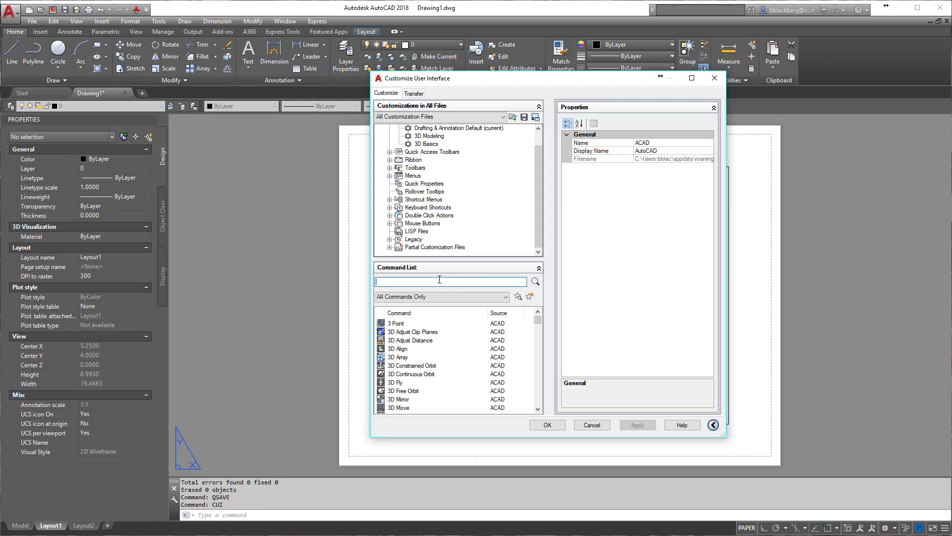
pyautogui.write('SUPER')
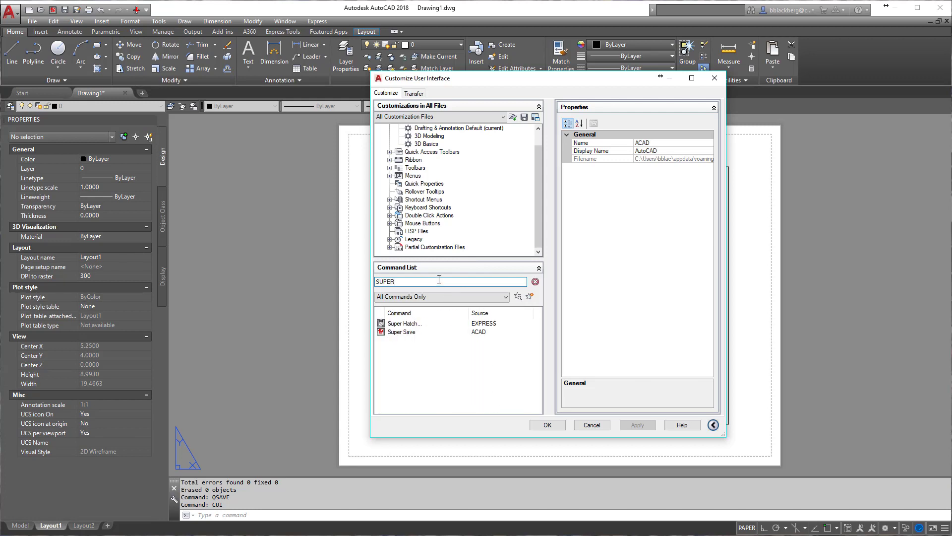
pyautogui.click(420, 332)
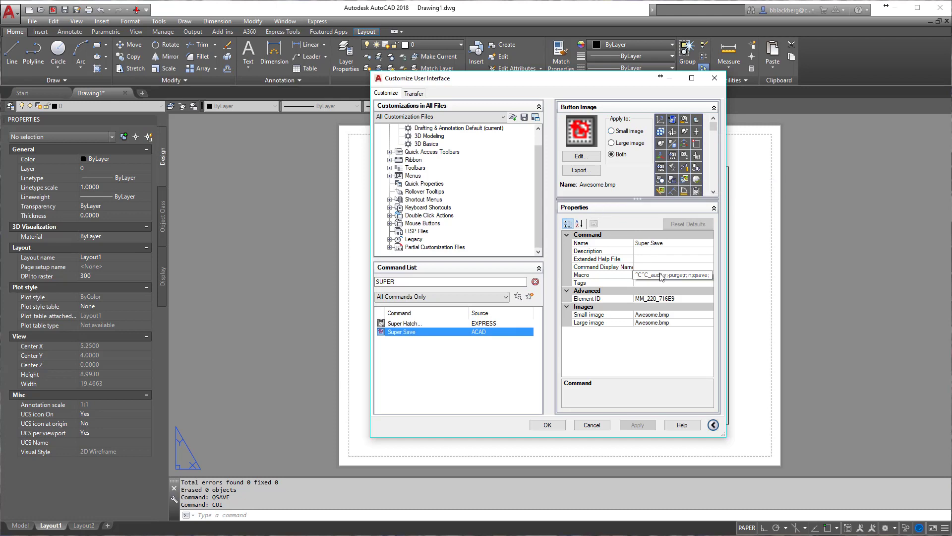
pyautogui.click(660, 277)
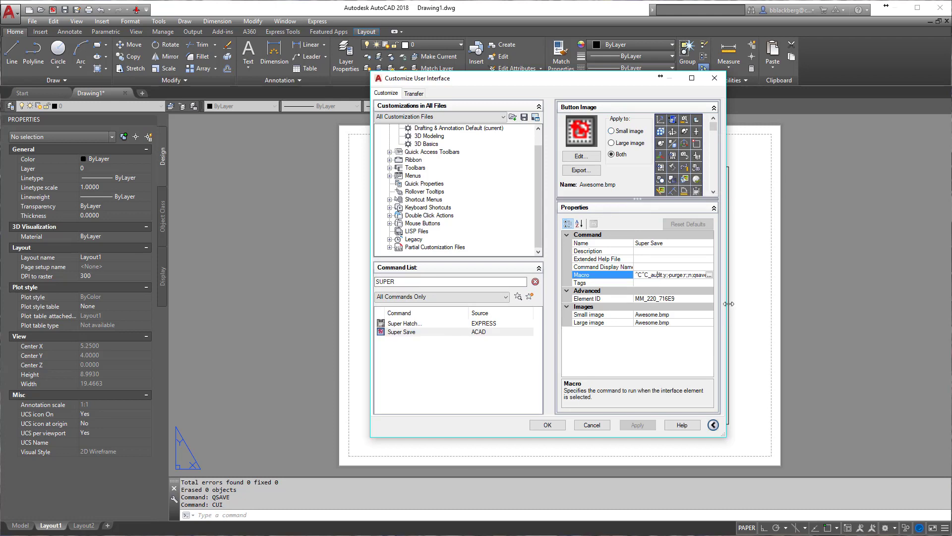
pyautogui.moveTo(728, 304); pyautogui.dragTo(883, 307)
pyautogui.click(801, 285)
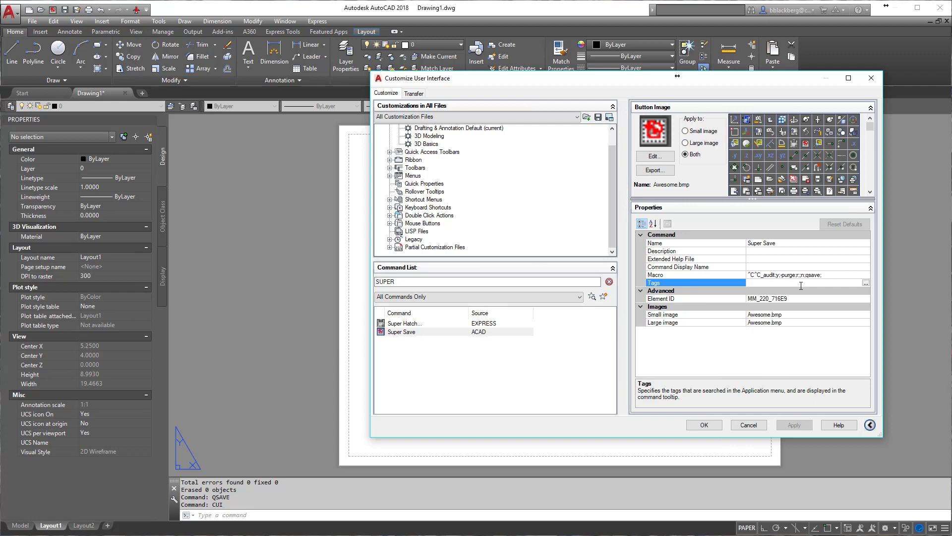
pyautogui.click(749, 274)
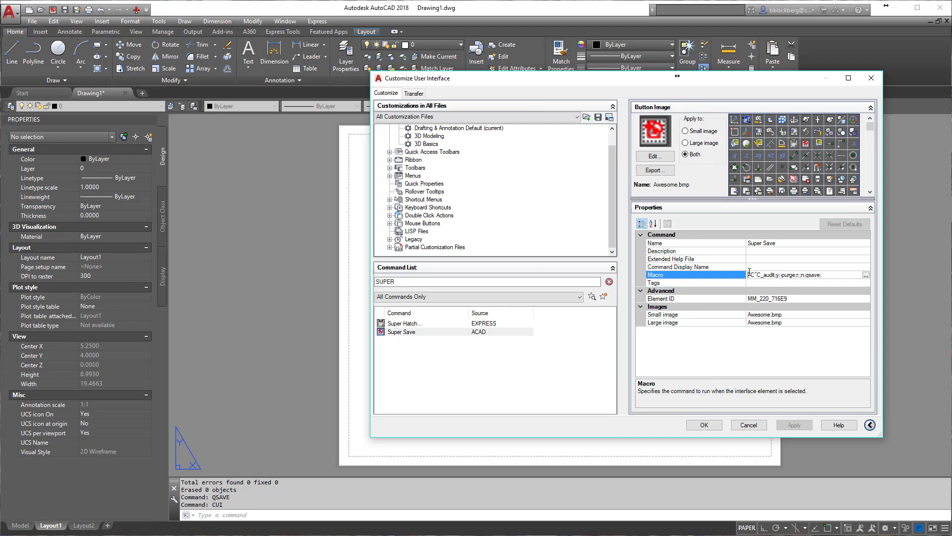
pyautogui.doubleClick(710, 274)
pyautogui.click(759, 425)
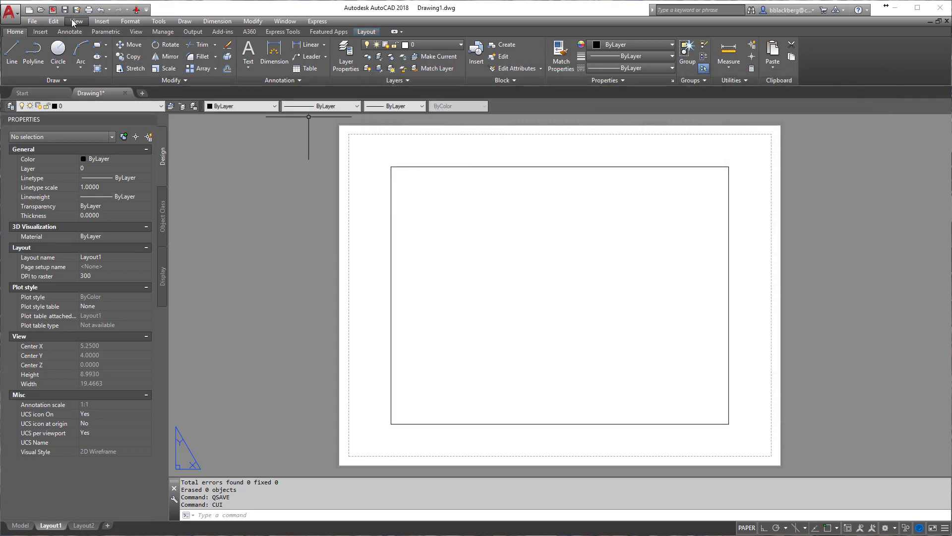
# Run Super Save from the toolbar, cancel Save As, and check its audit output in history
pyautogui.click(54, 9)
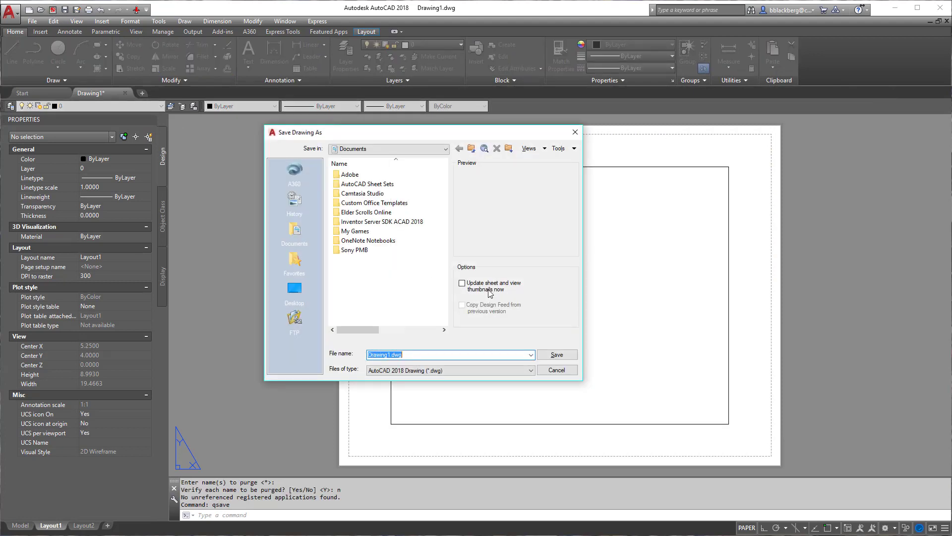
pyautogui.click(568, 377)
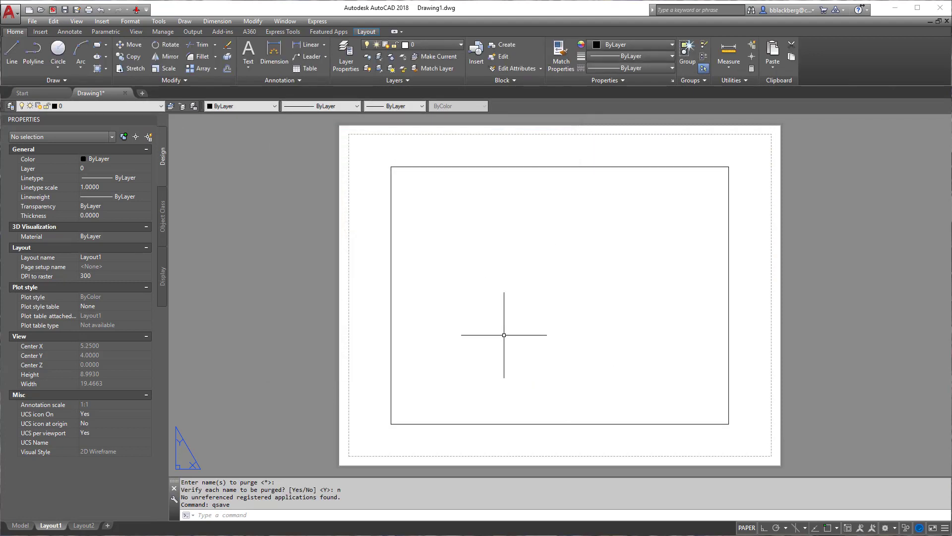
pyautogui.press('F2')
pyautogui.scroll(4, 547, 252)
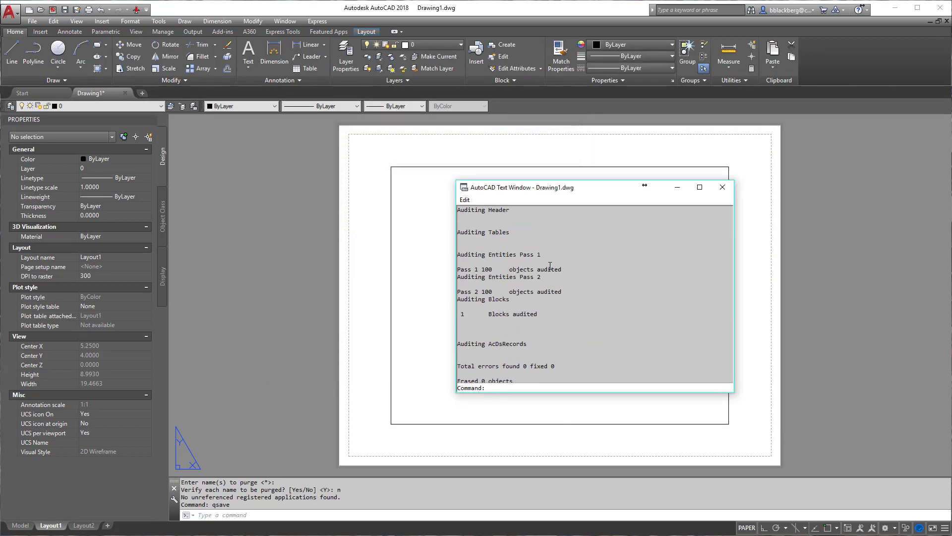
pyautogui.scroll(-4, 550, 268)
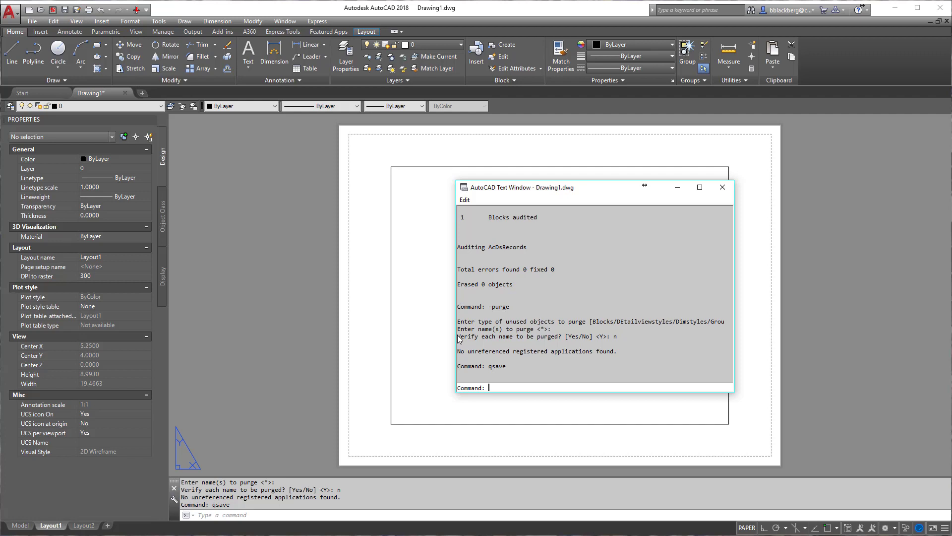
pyautogui.click(556, 330)
pyautogui.click(722, 187)
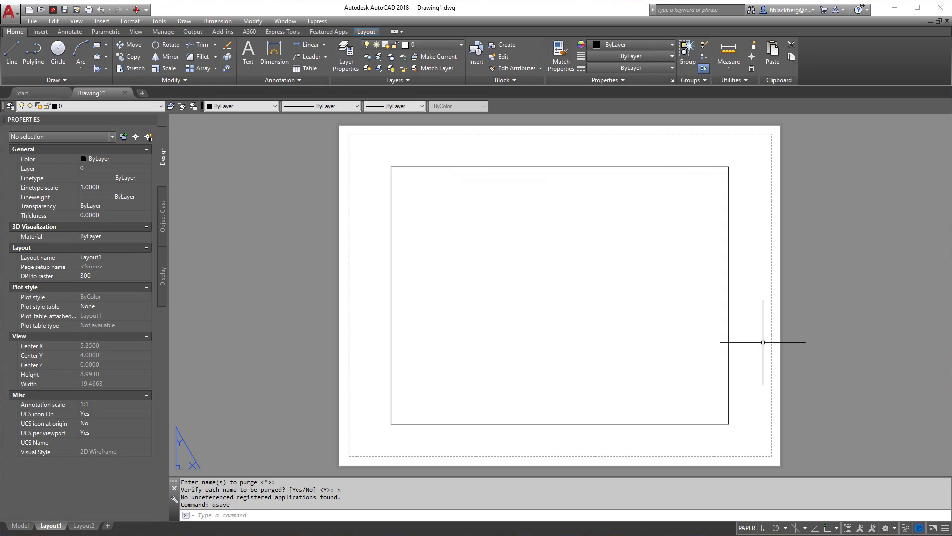
# Window-select the viewport border in Layout1 and erase it
pyautogui.click(785, 305)
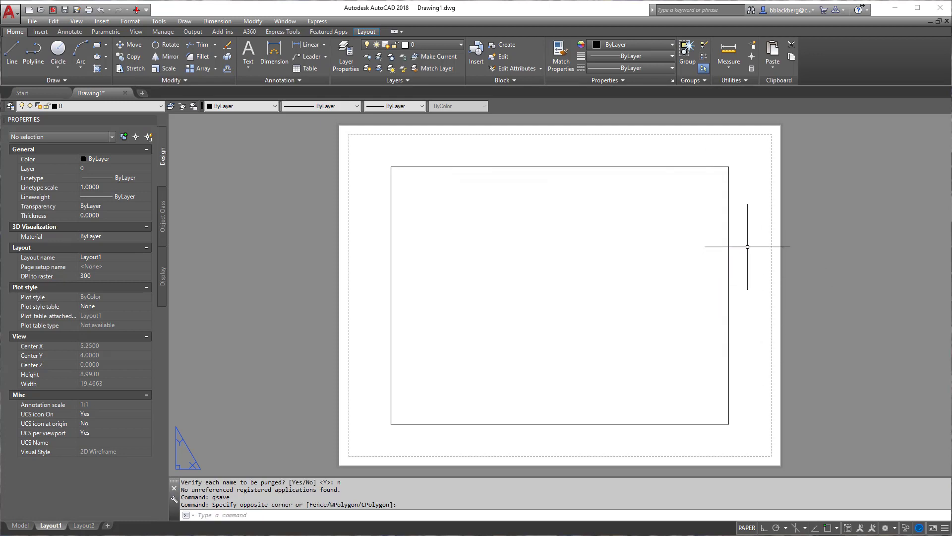
pyautogui.click(679, 315)
pyautogui.press('Delete')
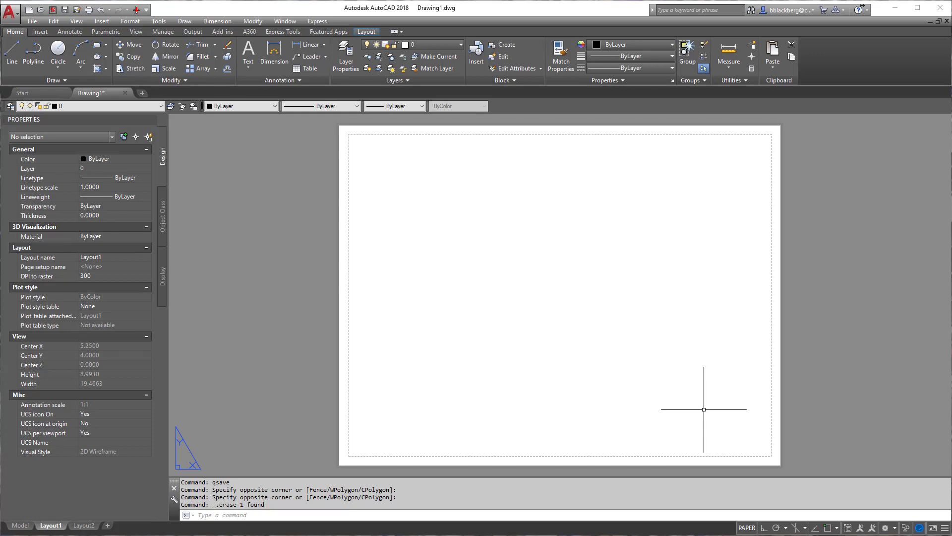
# Reopen the CUI editor and try searching \ and / in the Command List, clearing each
pyautogui.write('CUI')
pyautogui.press('Return')
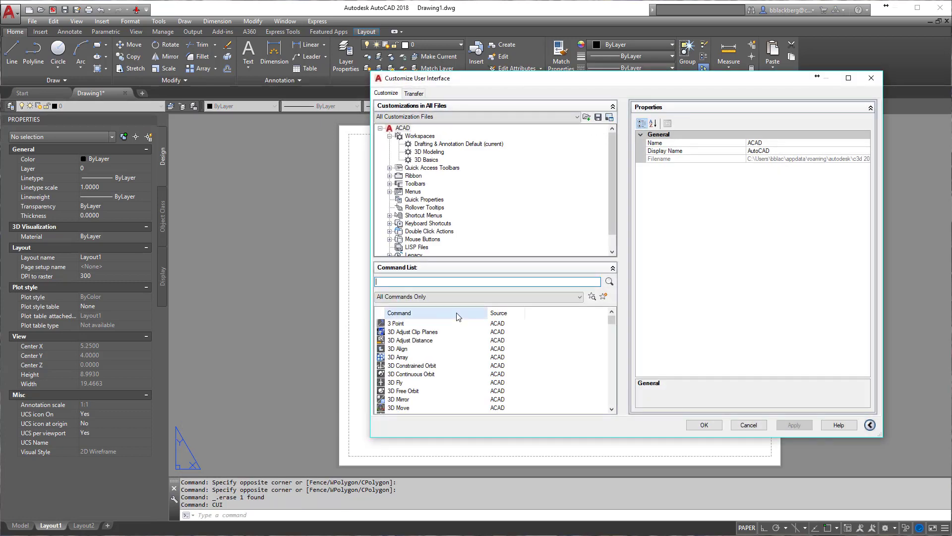
pyautogui.write('\\')
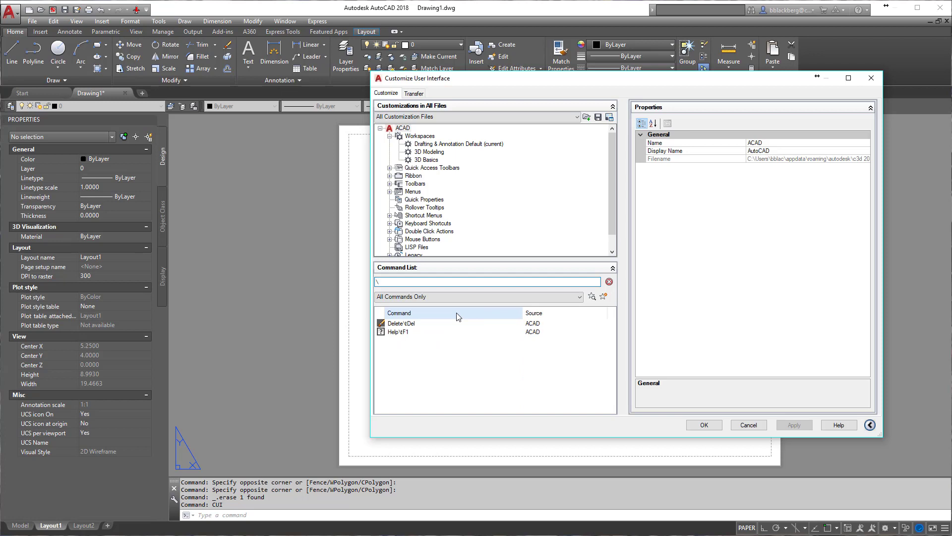
pyautogui.press('BackSpace')
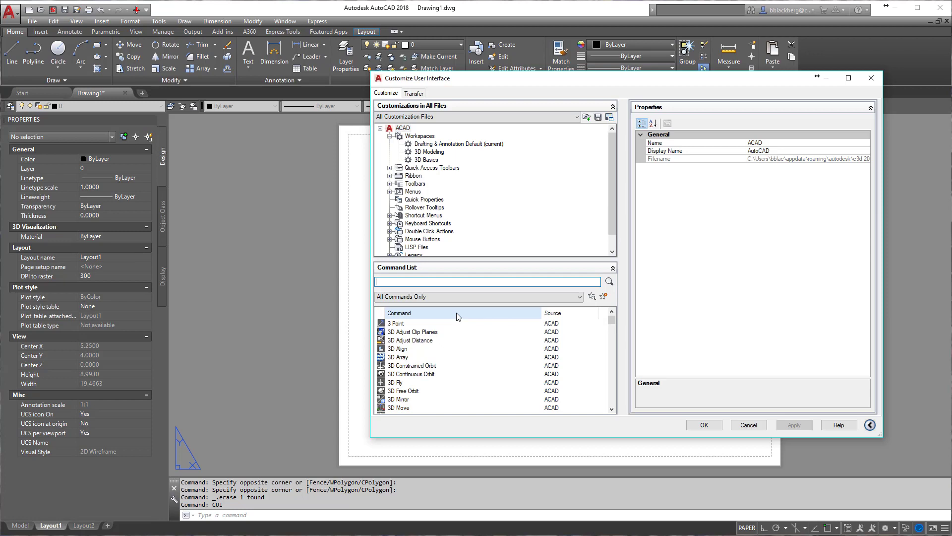
pyautogui.write('/')
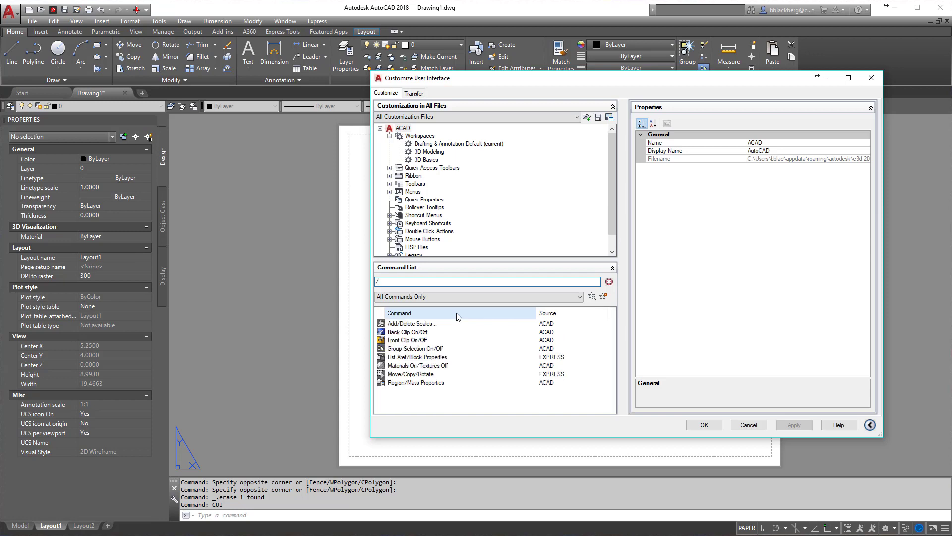
pyautogui.press('BackSpace')
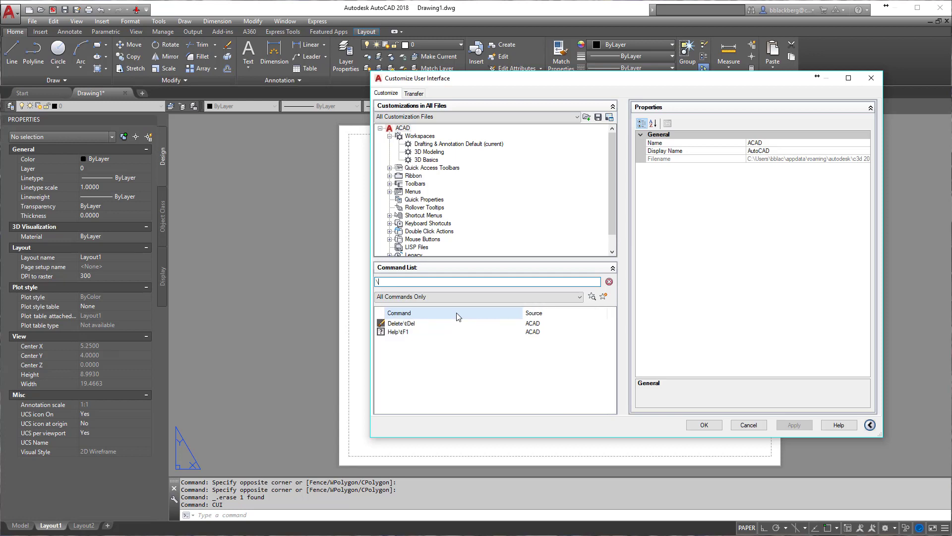